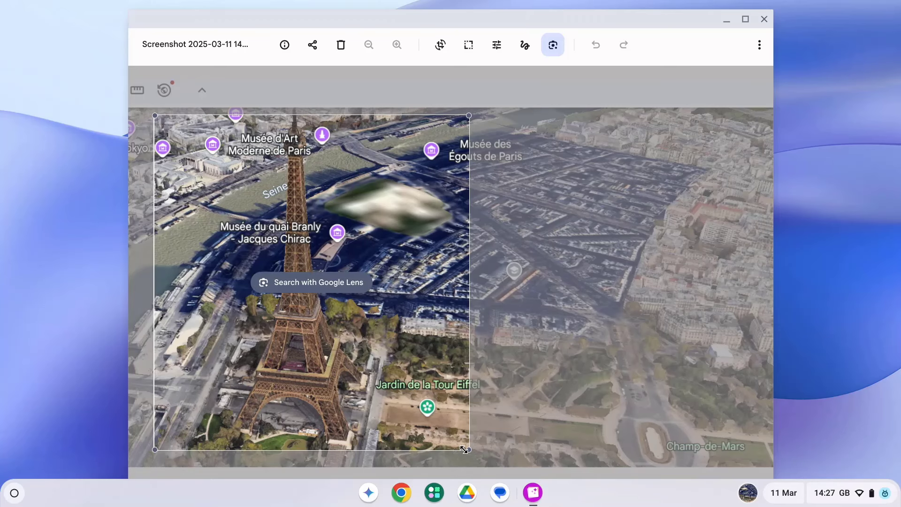
Search the selected Eiffel Tower area of the screenshot with Google Lens and look through the results.
left_click(342, 287)
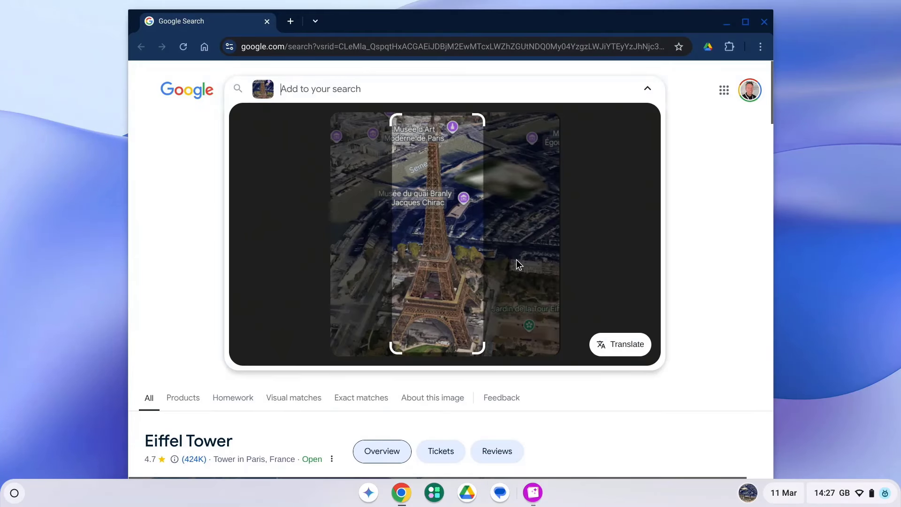
scroll(517, 260, "down", 3)
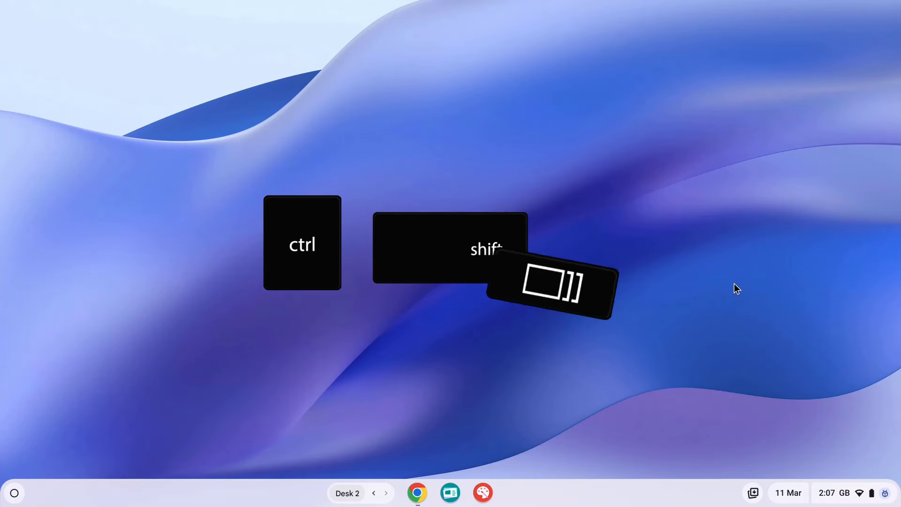
key("ctrl+shift+F5")
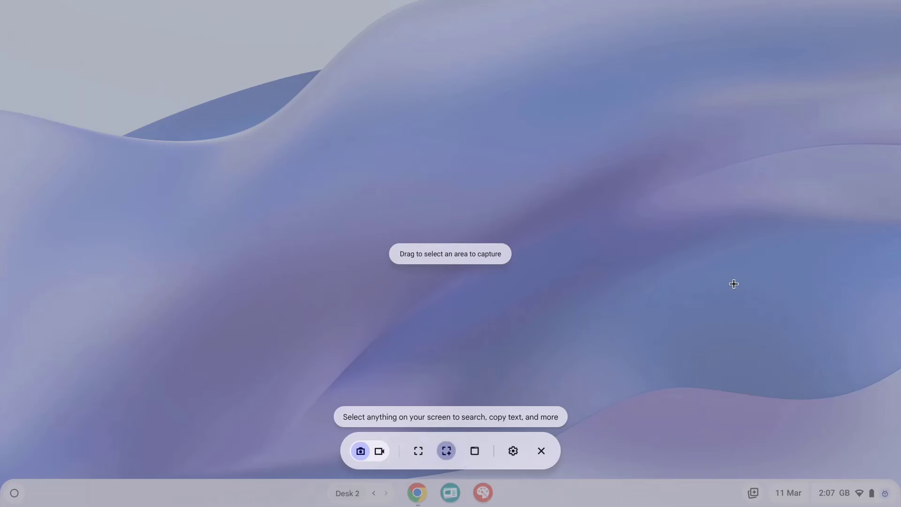
key("Escape")
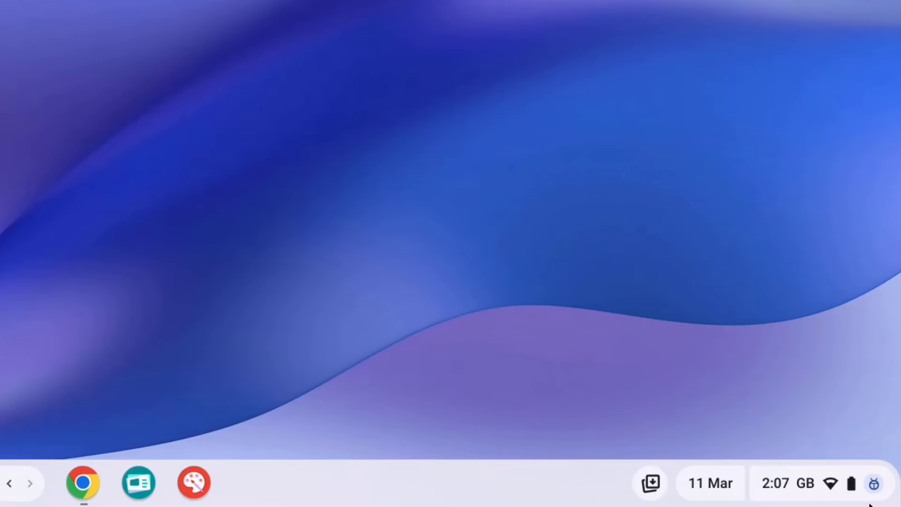
left_click(869, 504)
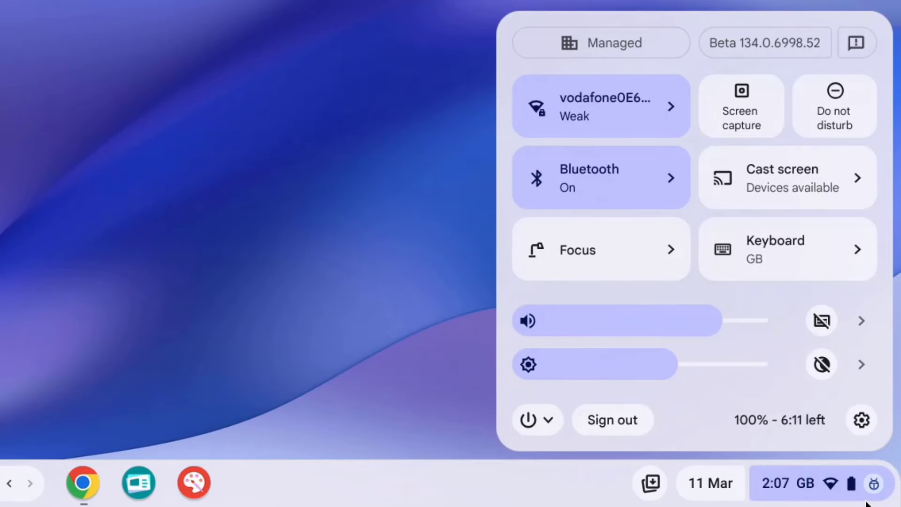
left_click(744, 108)
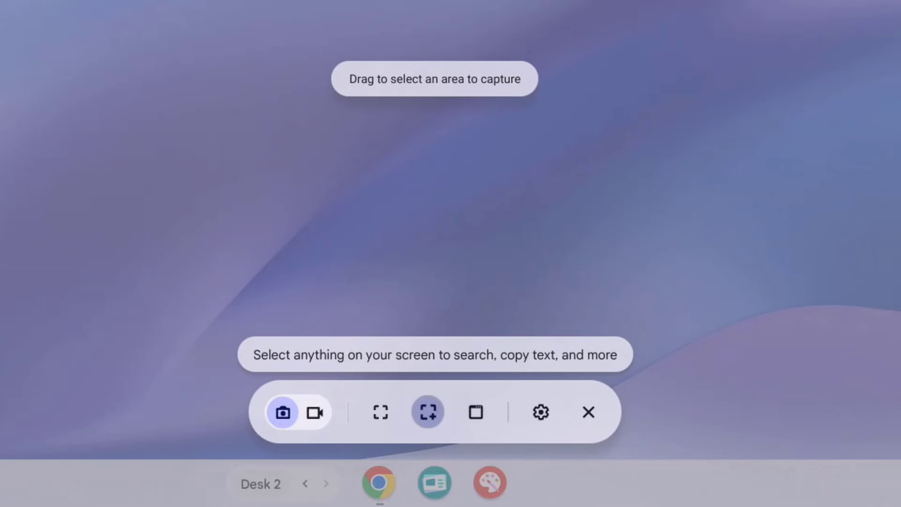
key("Escape")
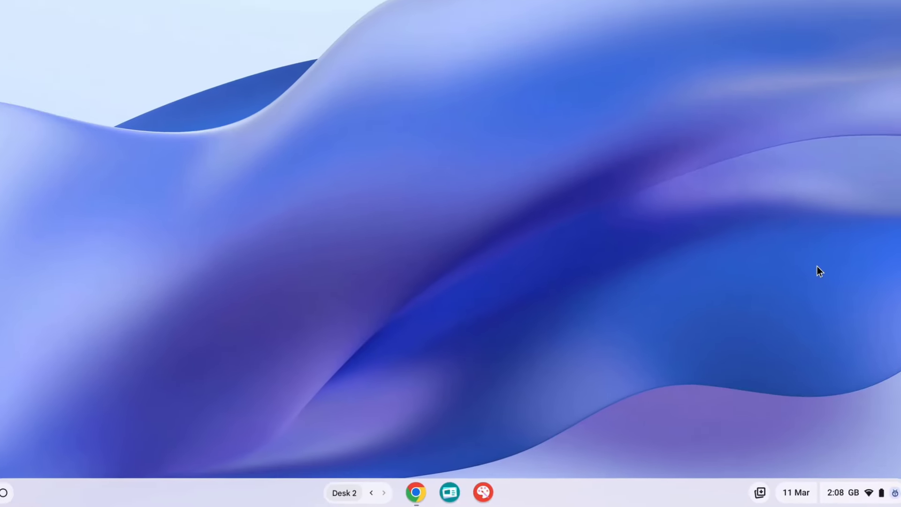
Switch to Desk 1 and take a full-screen screenshot of the Google Earth and Class notes windows.
key("F5")
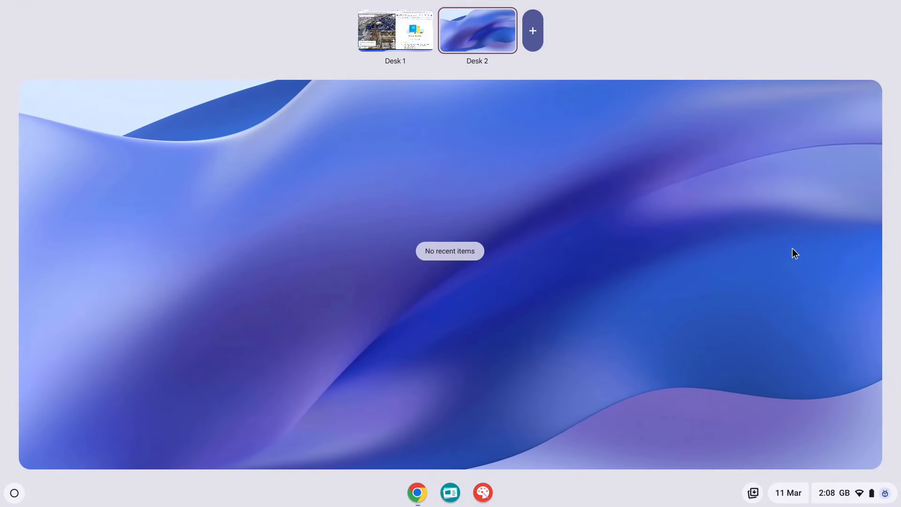
left_click(388, 37)
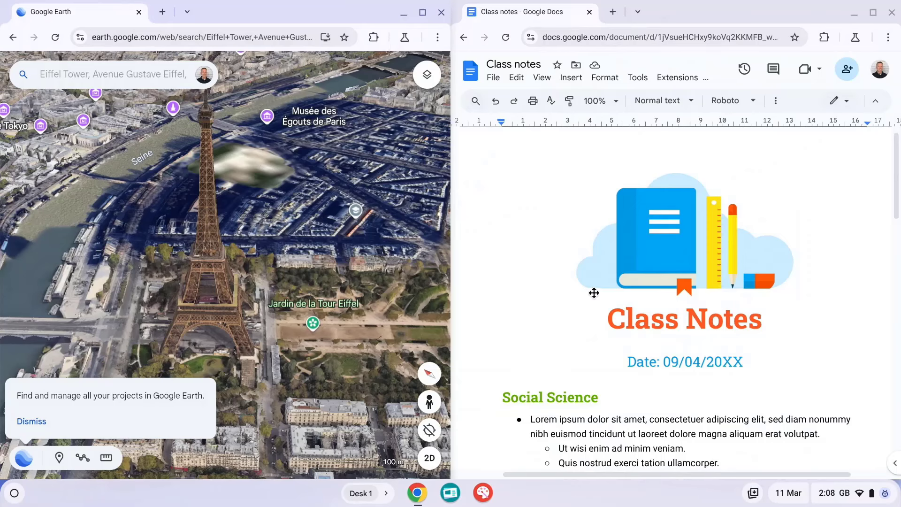
left_click(859, 493)
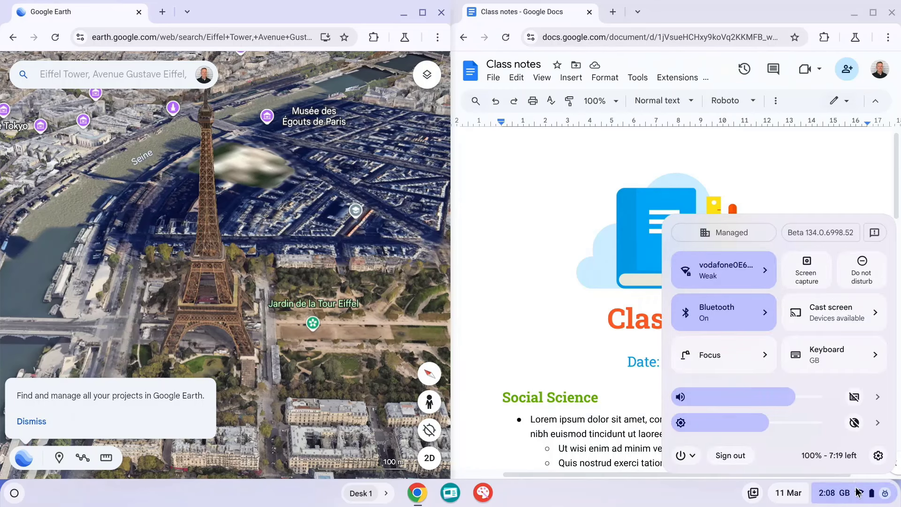
left_click(809, 283)
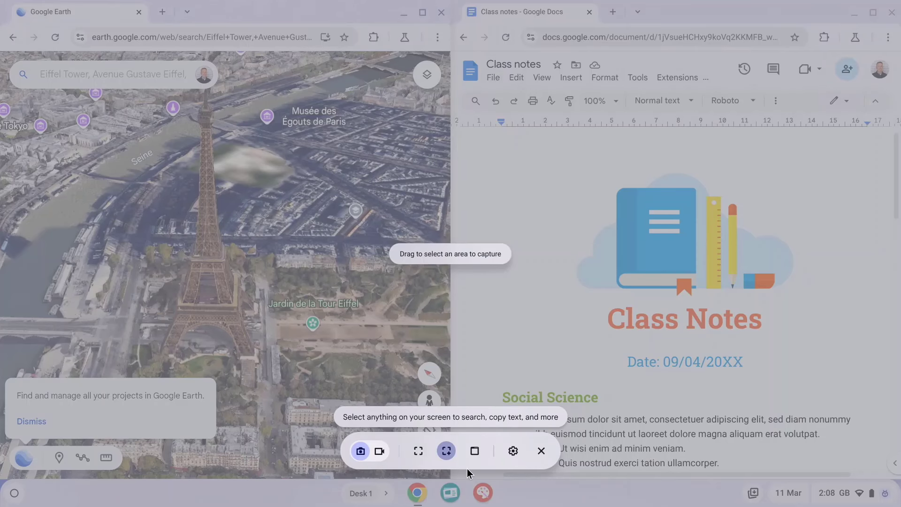
left_click(420, 453)
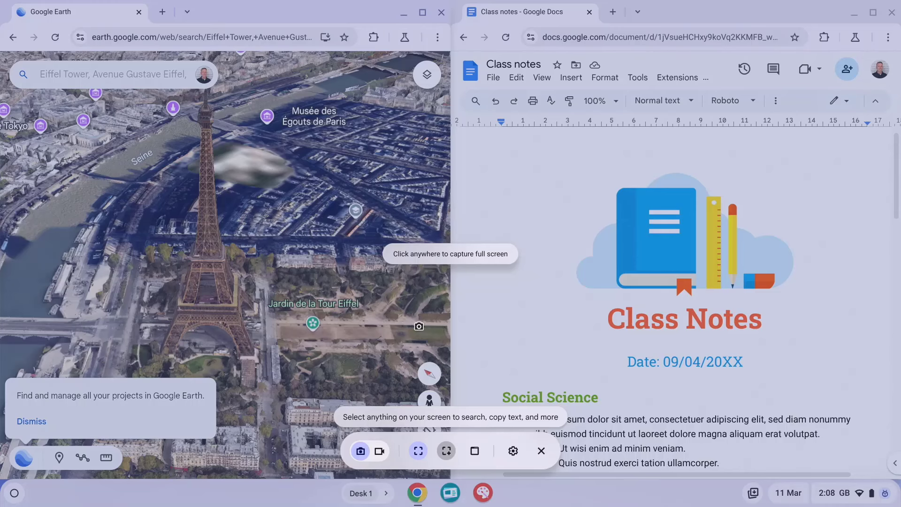
left_click(441, 292)
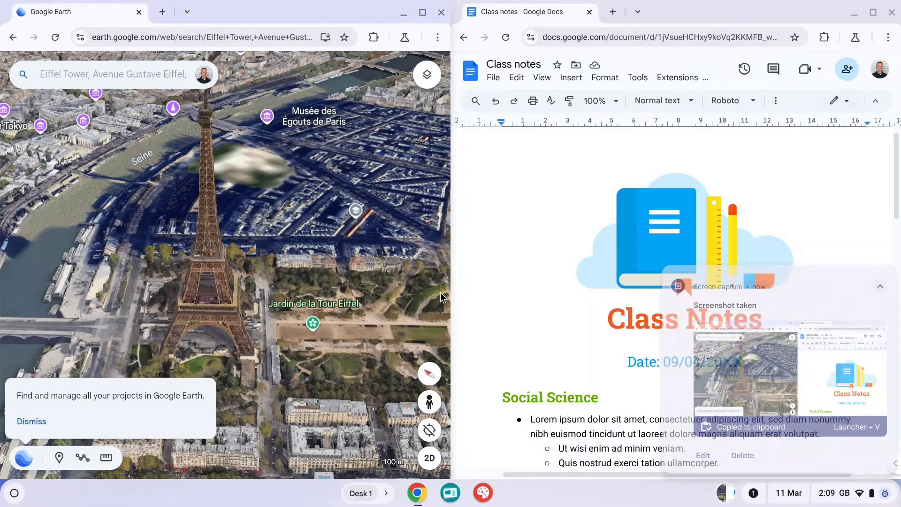
Take a partial screenshot of the Class Notes illustration, title and date, and a window screenshot of Google Earth.
key("ctrl+shift+F5")
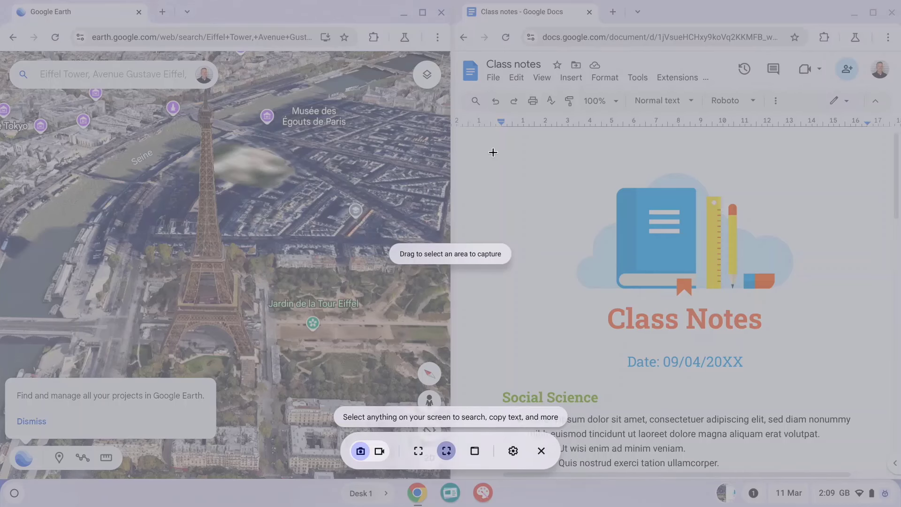
left_click_drag(492, 151, 849, 378)
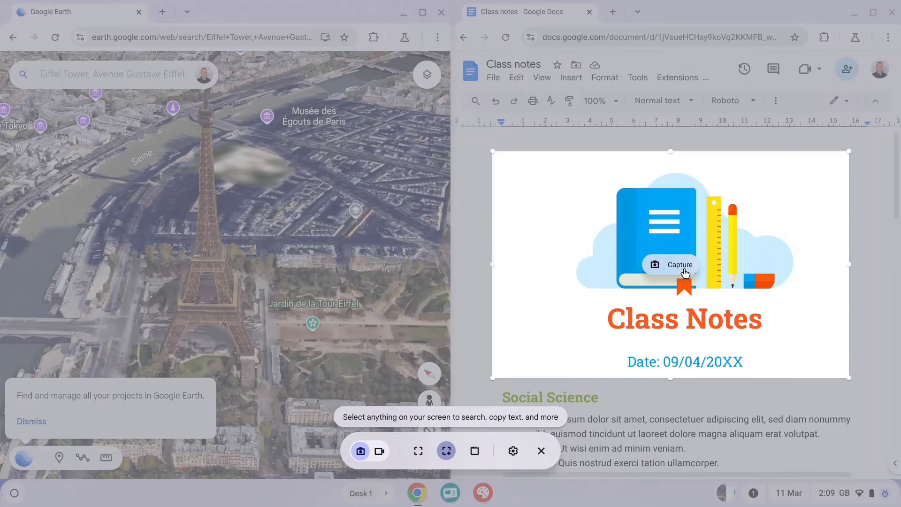
left_click(676, 269)
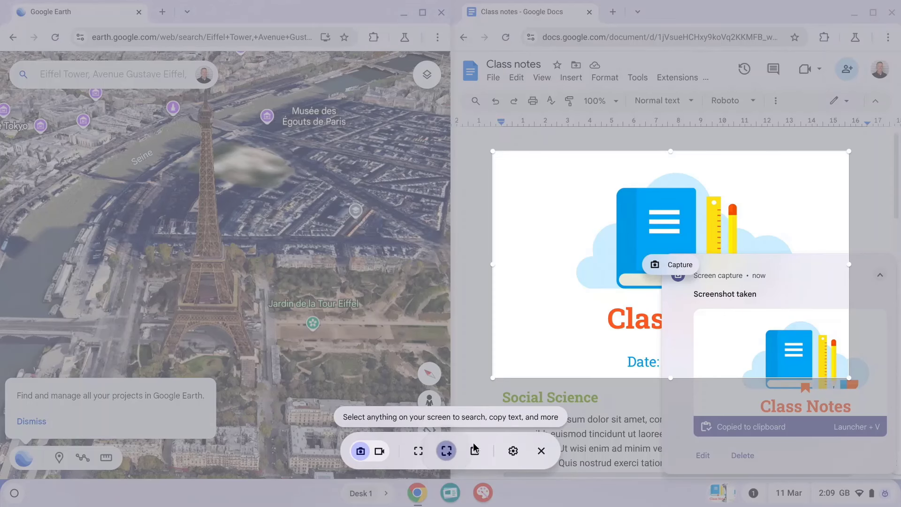
left_click(475, 451)
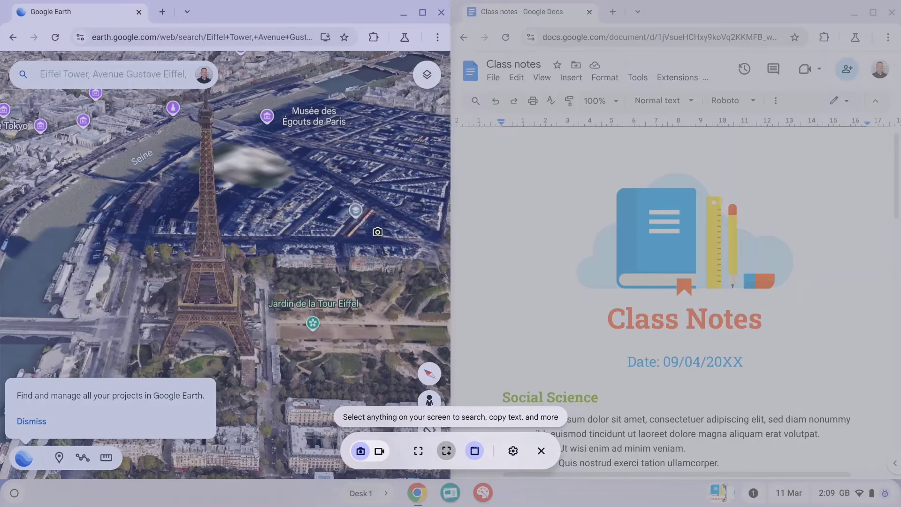
left_click(377, 232)
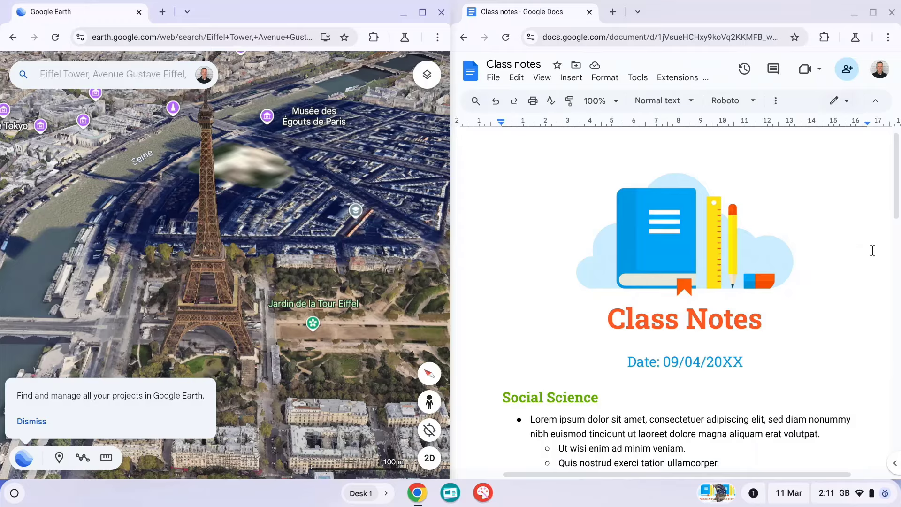
Bring up the screen capture tool again and choose the window screenshot mode.
key("ctrl+shift+F5")
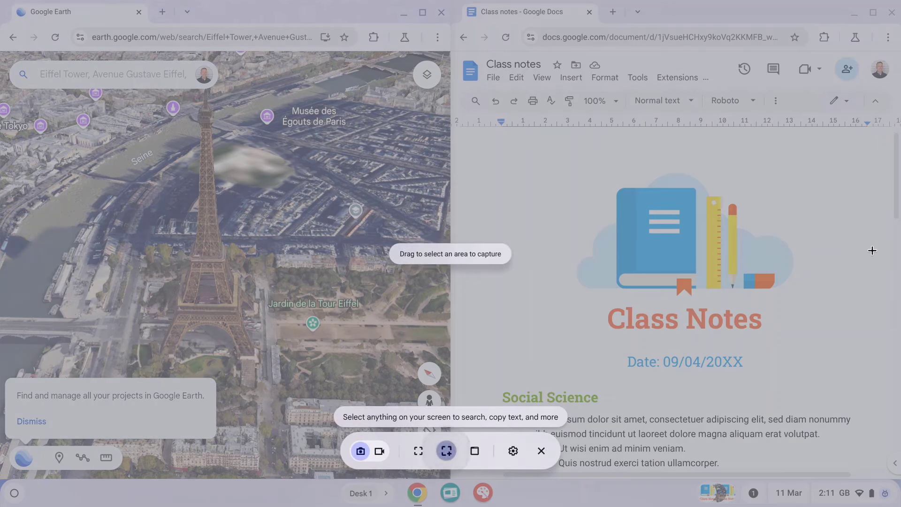
key("Tab")
key("Tab")
key("Tab")
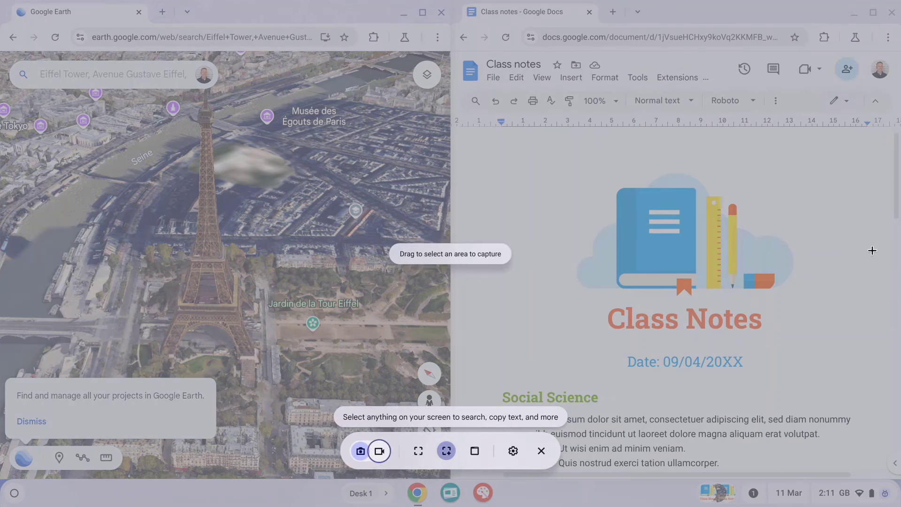
key("Tab")
key("Tab")
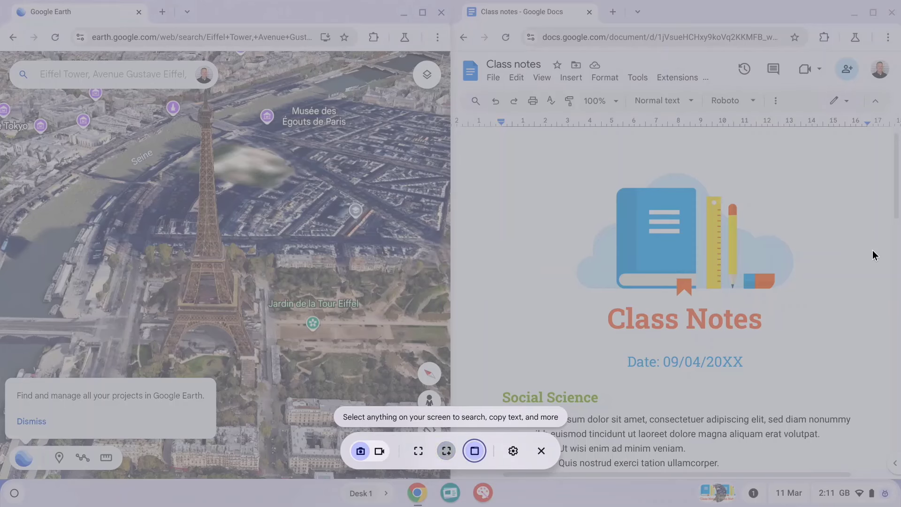
key("Return")
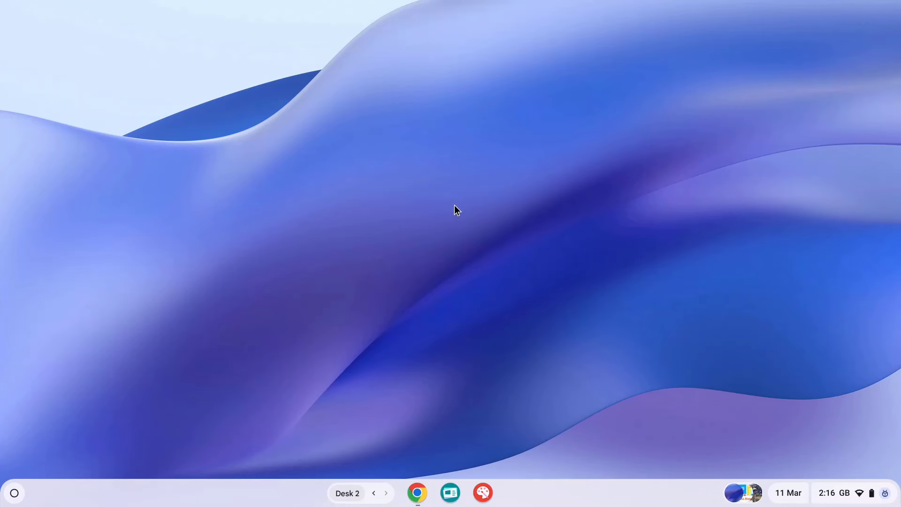
Take a full-screen screenshot of the empty Desk 2 and look at the recent screen captures on the shelf.
key("ctrl+shift+F5")
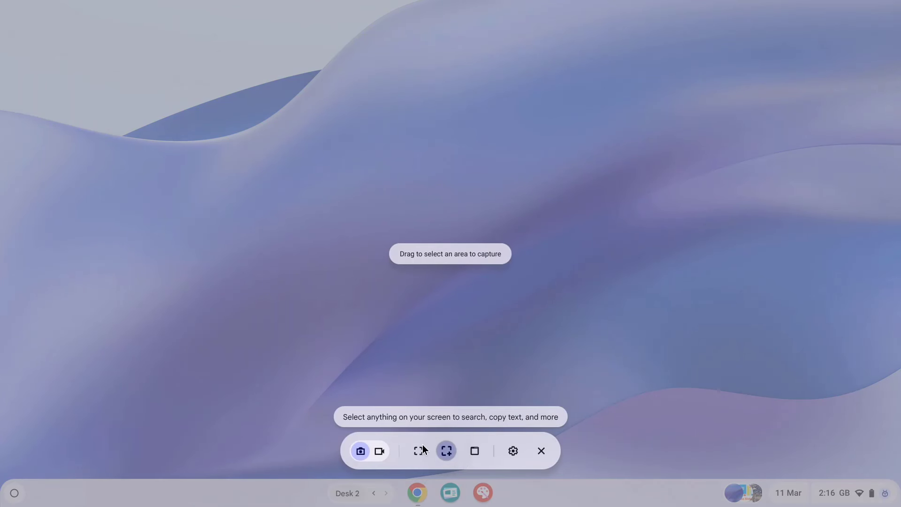
left_click(418, 451)
left_click(506, 167)
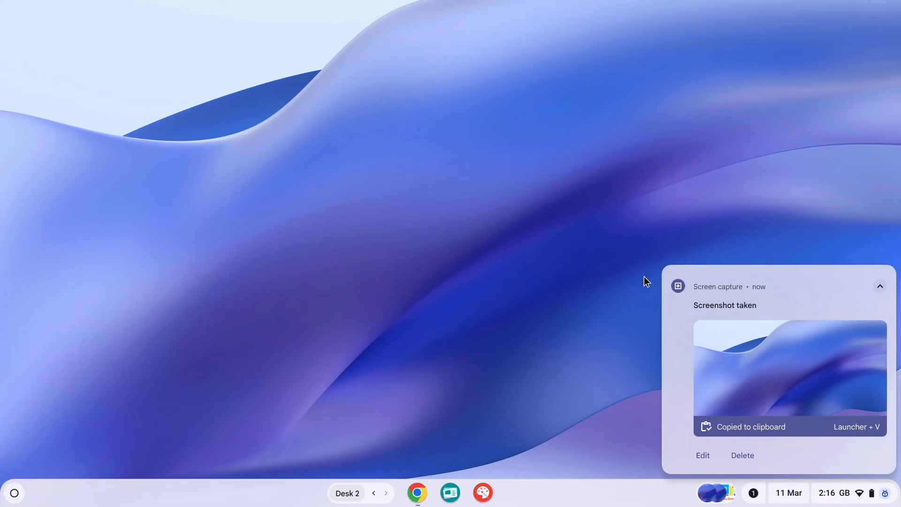
left_click(714, 494)
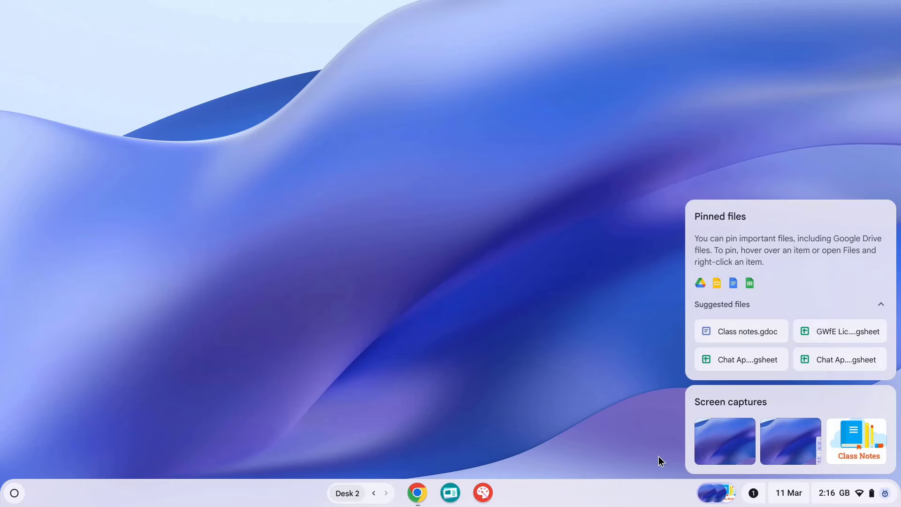
left_click(488, 300)
Launch the Files app and open Screenshot 2025-03-11 2.15.33 PM.png from the Downloads folder.
key("super")
type("files")
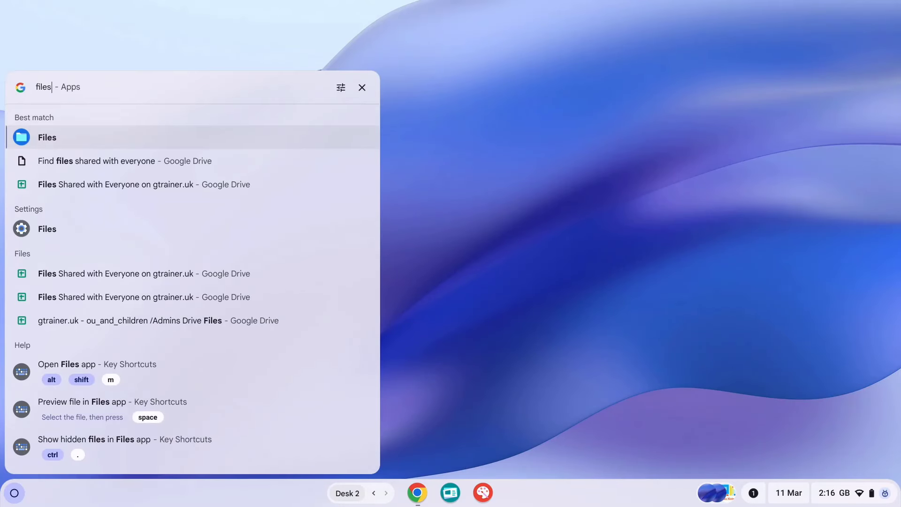
key("Return")
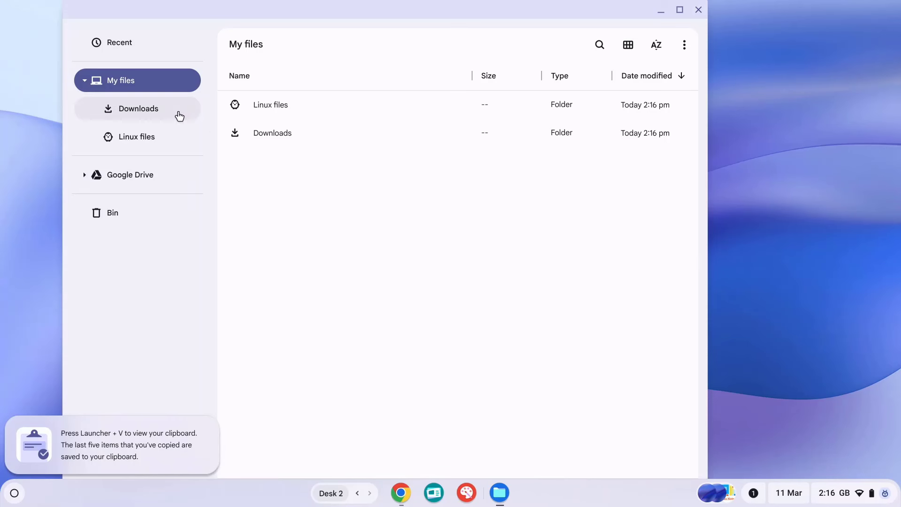
left_click(148, 111)
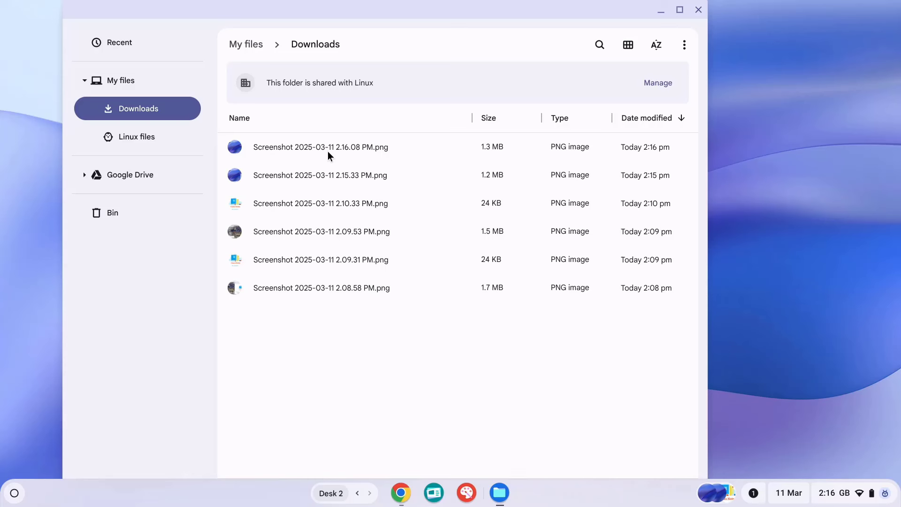
left_click(380, 176)
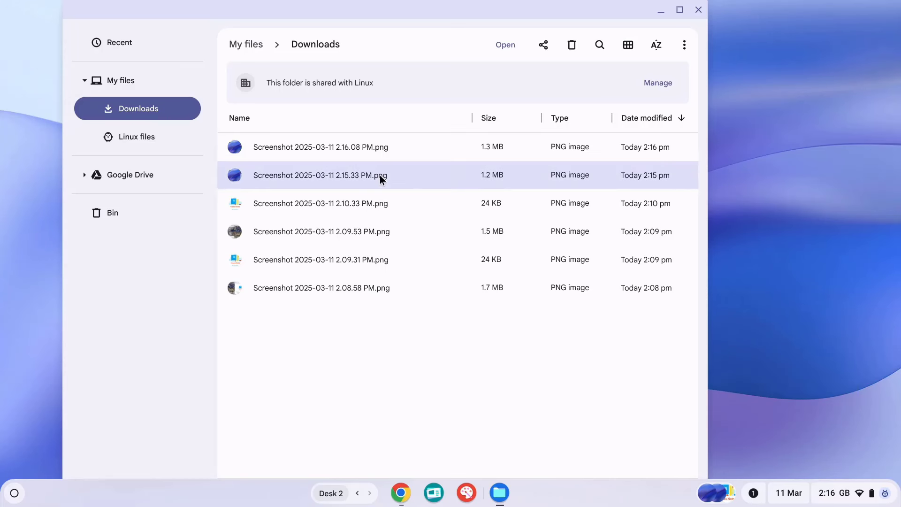
double_click(300, 178)
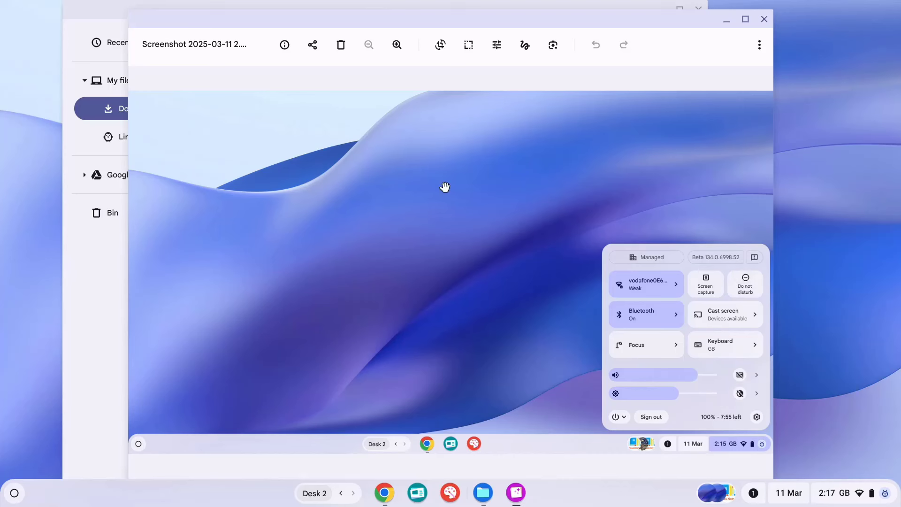
Try rotating the screenshot clockwise and adjusting its free crop frame from a corner, and leave crop mode.
left_click(437, 48)
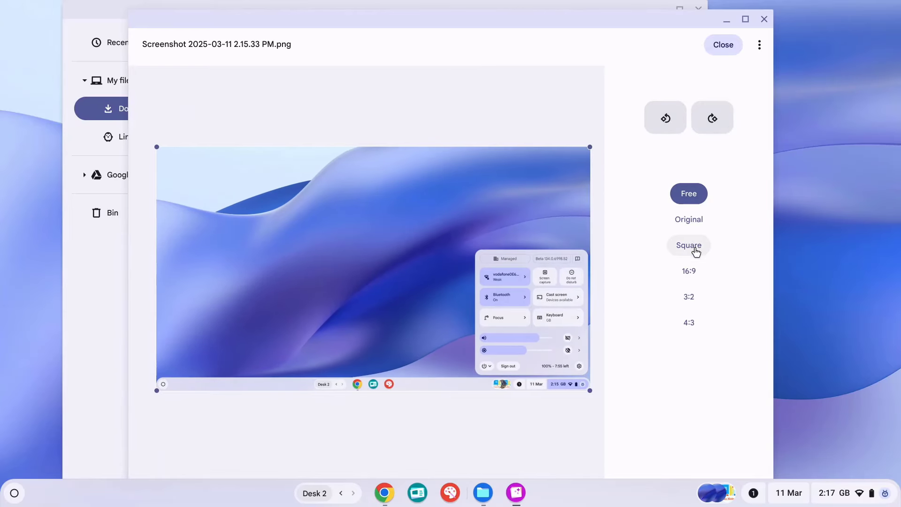
left_click(712, 120)
left_click(712, 119)
left_click(712, 120)
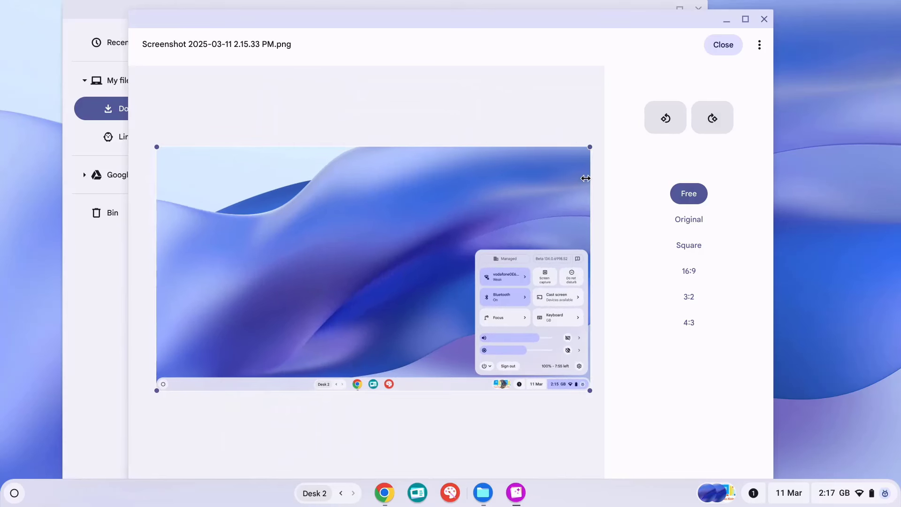
mouse_move(589, 148)
left_mouse_down()
mouse_move(534, 171)
mouse_move(573, 141)
mouse_move(590, 145)
left_mouse_up()
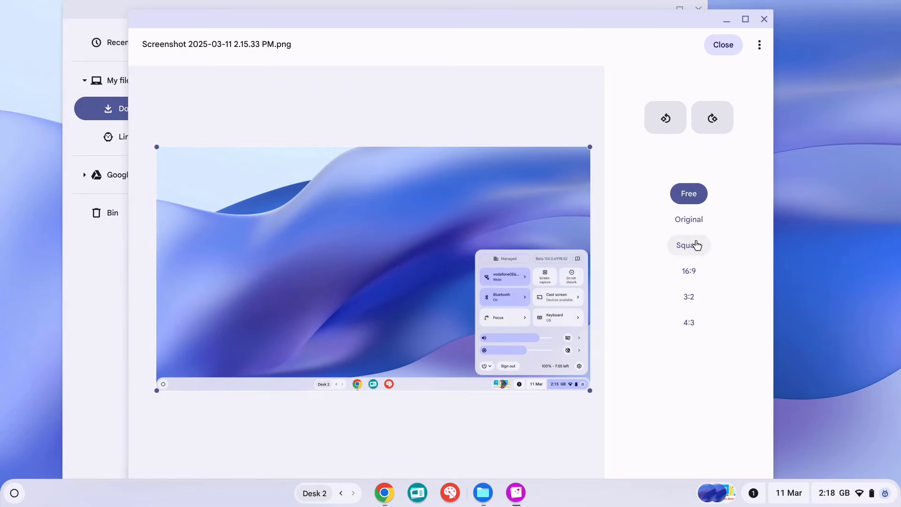
left_click(721, 43)
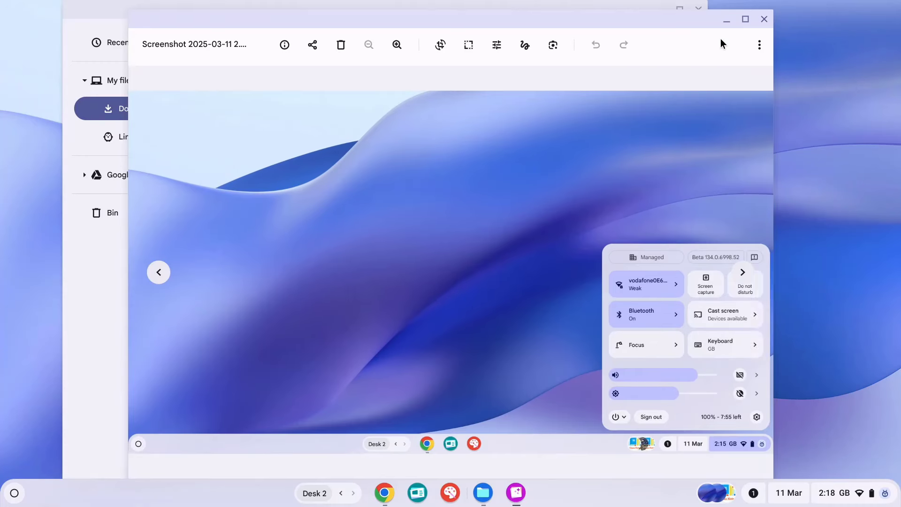
Look at the exposure, contrast and saturation adjustments available for the screenshot, and close them again.
left_click(493, 46)
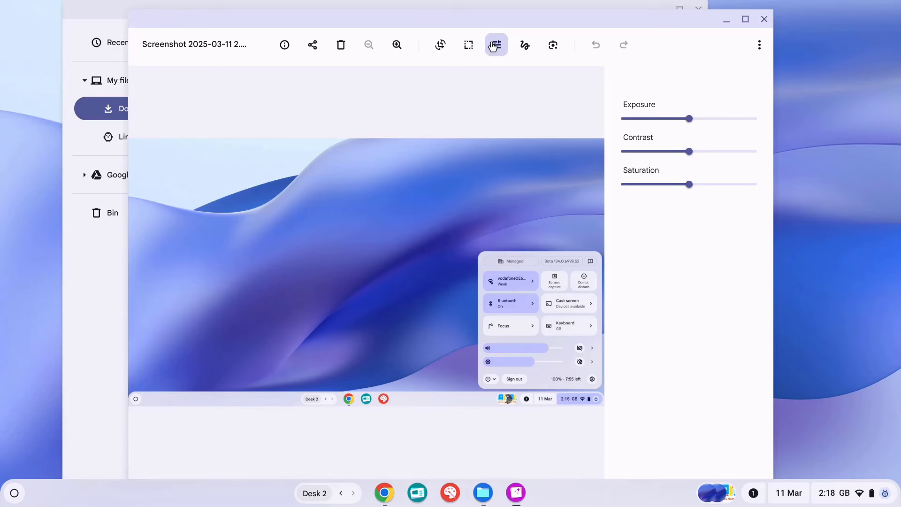
left_click(494, 46)
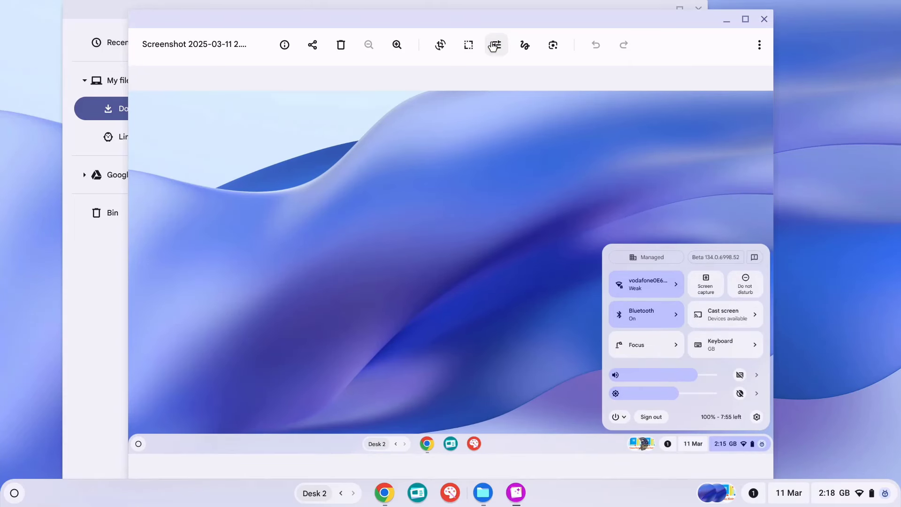
Draw a red arrow pointing at the Screen capture tile in the screenshot, using the pen at the second-thickest size.
left_click(522, 47)
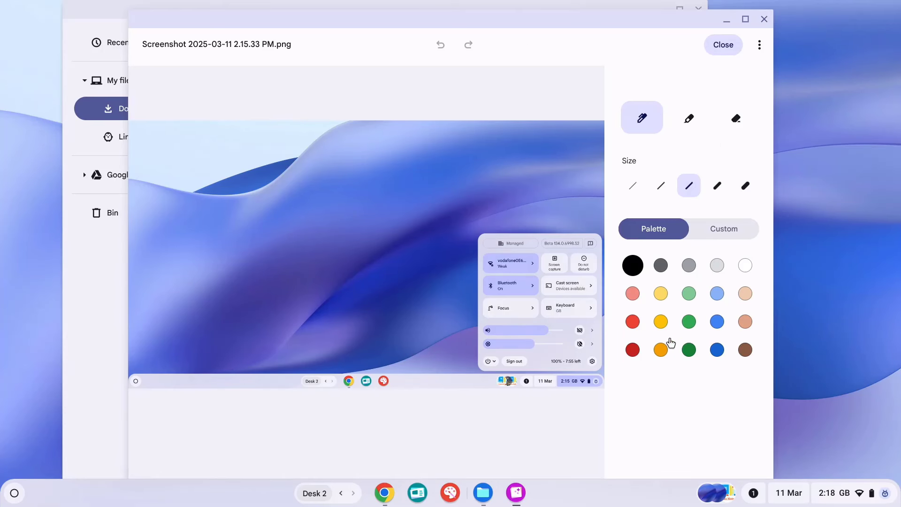
left_click(634, 324)
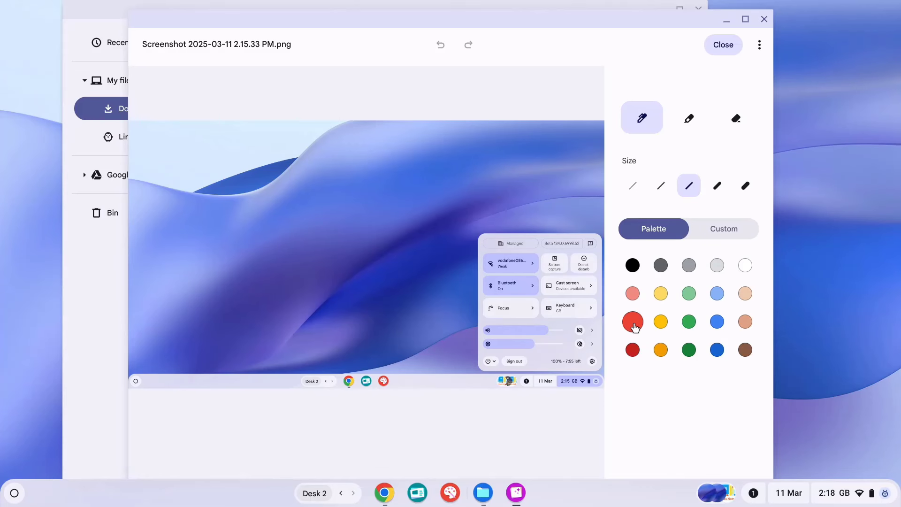
left_click(717, 190)
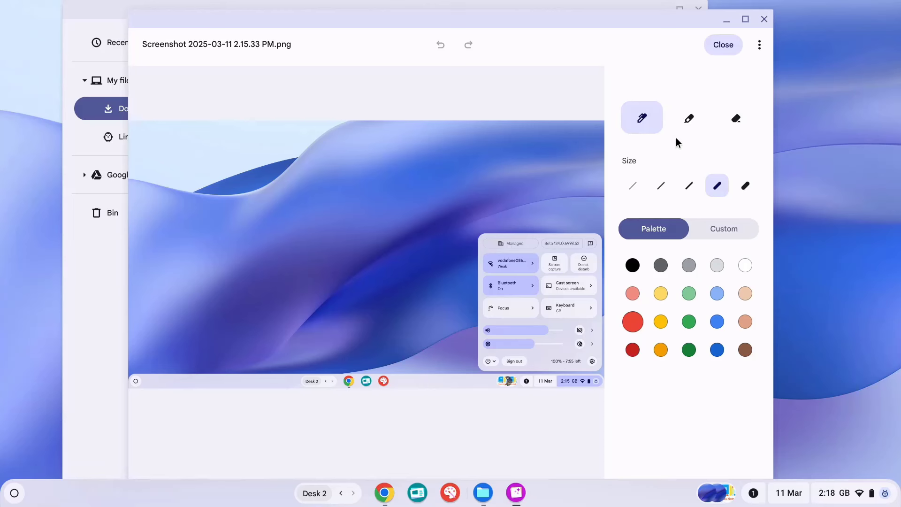
mouse_move(471, 205)
left_mouse_down()
mouse_move(540, 256)
mouse_move(542, 240)
mouse_move(524, 261)
left_mouse_up()
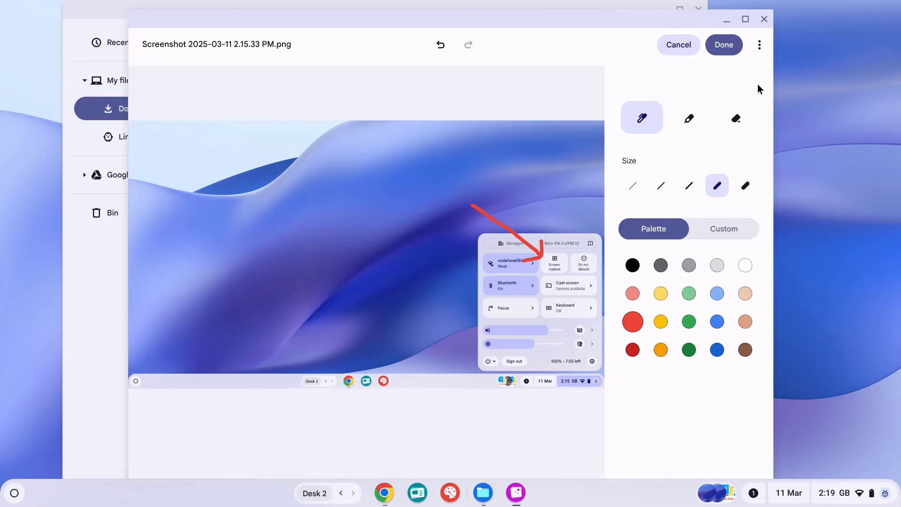
Highlight the word "Screen" on the Screen capture tile with the pale yellow highlighter.
left_click(687, 115)
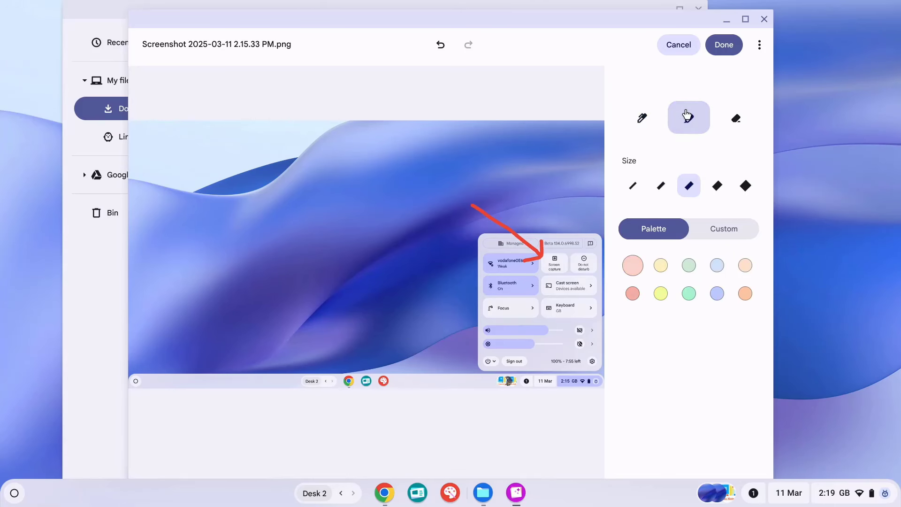
left_click(660, 264)
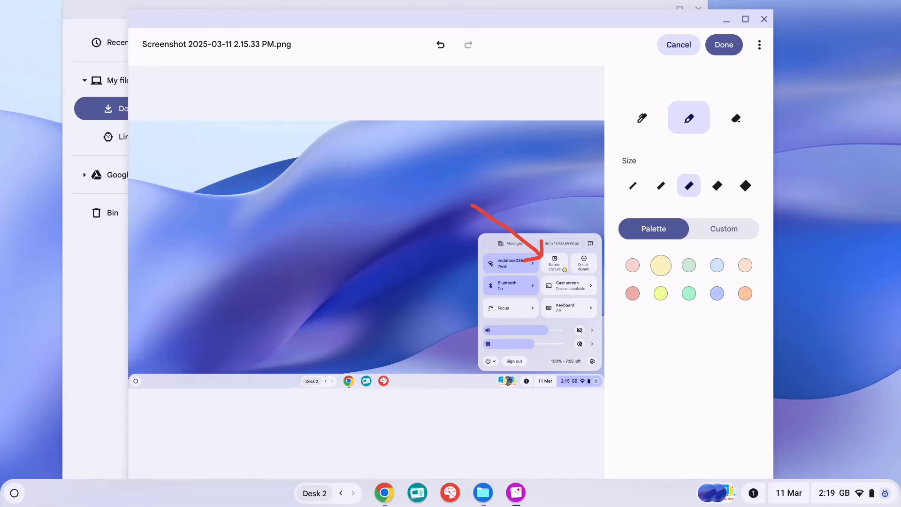
left_click_drag(548, 264, 562, 264)
Show the eraser tool, finish the annotations and save the edited screenshot.
left_click(735, 117)
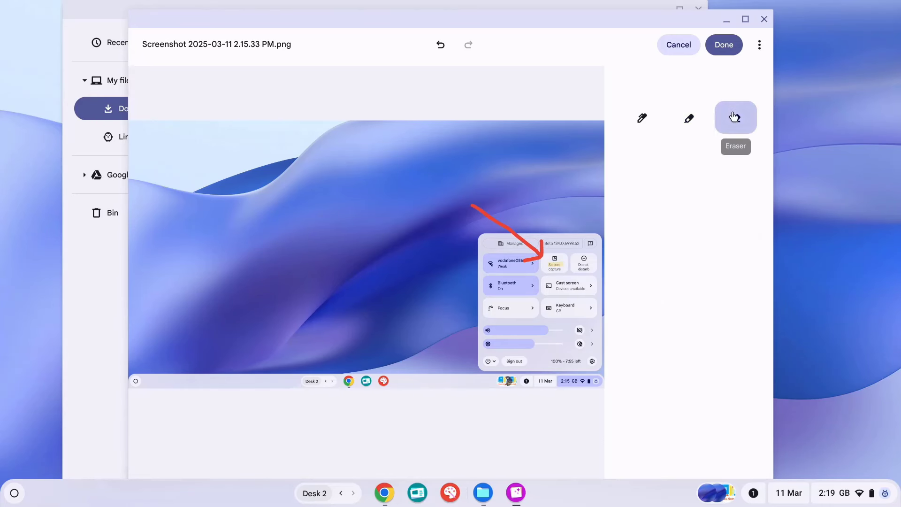
left_click(725, 45)
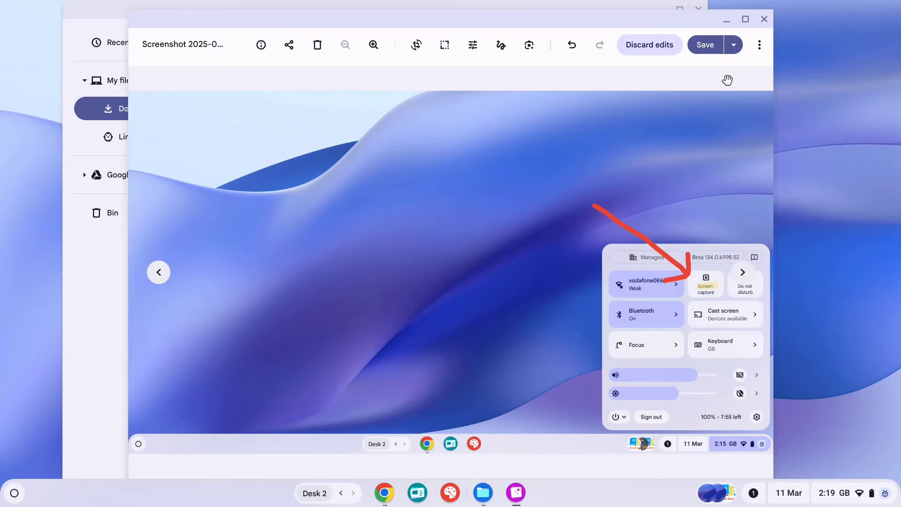
left_click(706, 47)
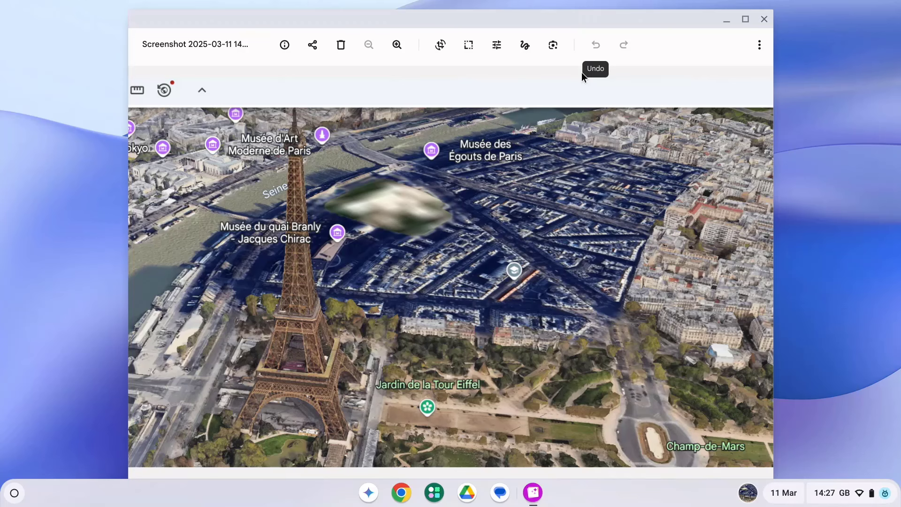
Search with Google Lens for the Eiffel Tower area of the Paris screenshot and browse the results page.
left_click(554, 46)
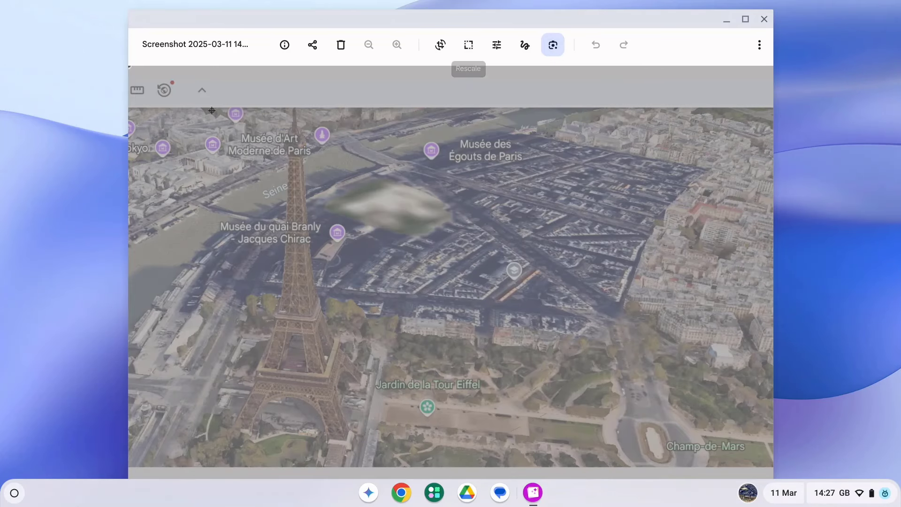
left_click_drag(154, 115, 463, 450)
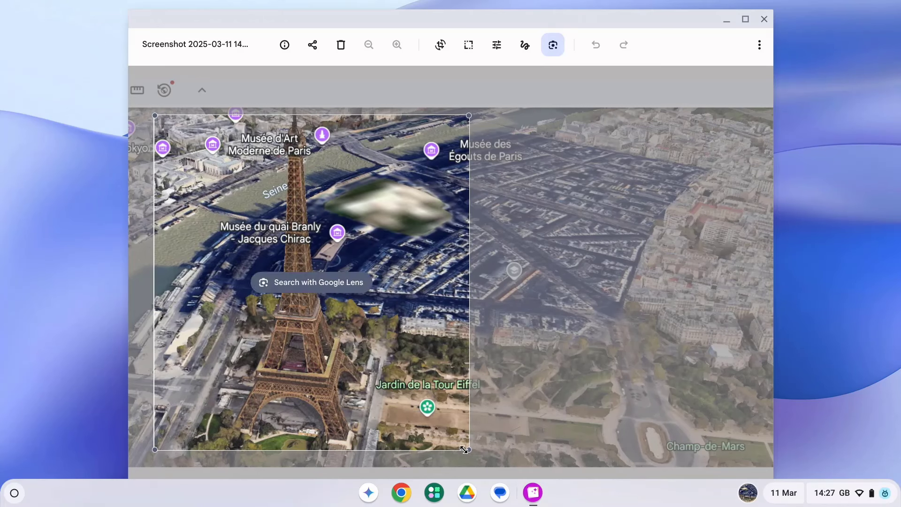
left_click(344, 289)
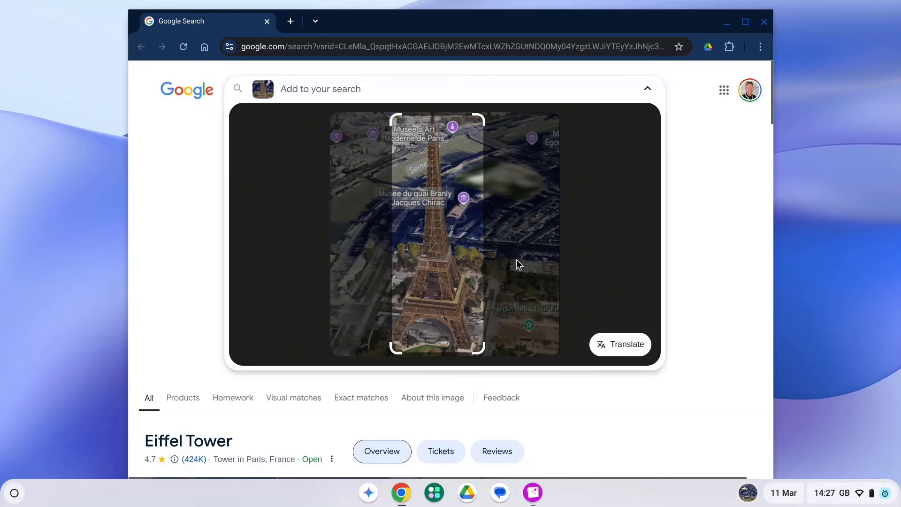
scroll(516, 260, "down", 7)
scroll(516, 263, "up", 1)
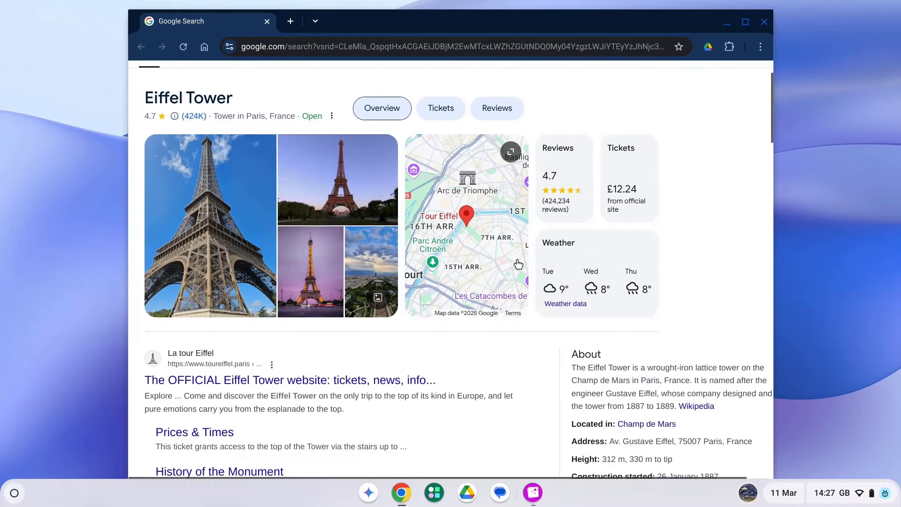